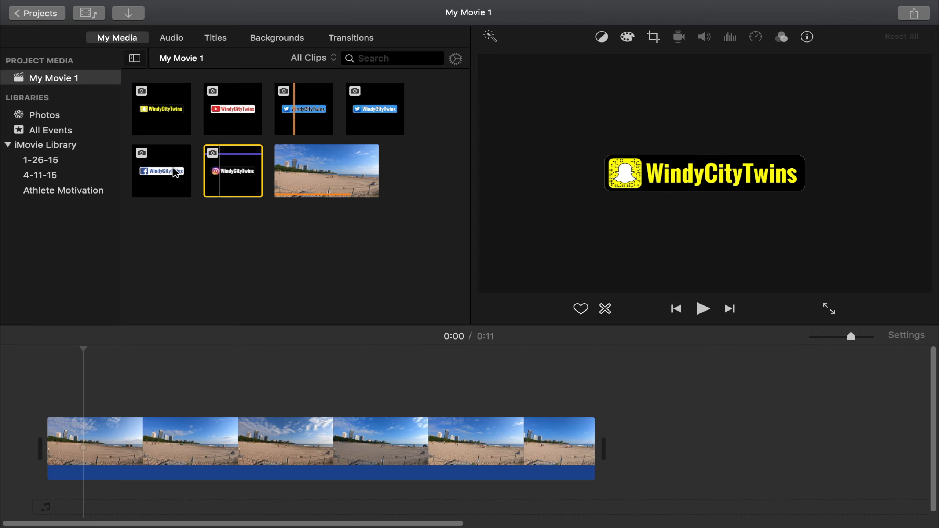
Step: Place the Instagram WindyCityTwins graphic above the beach clip in the timeline, near the clip's start
mouse_move(233, 173)
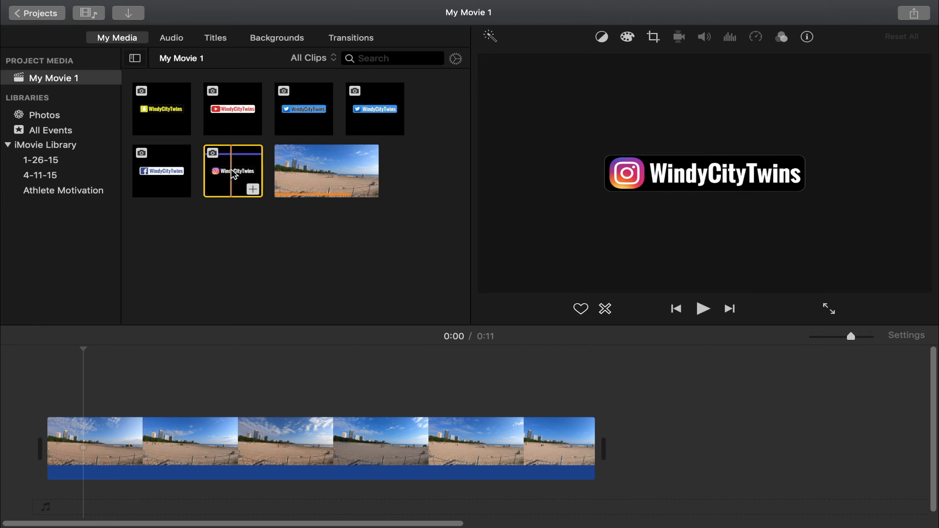
drag(233, 173, 92, 375)
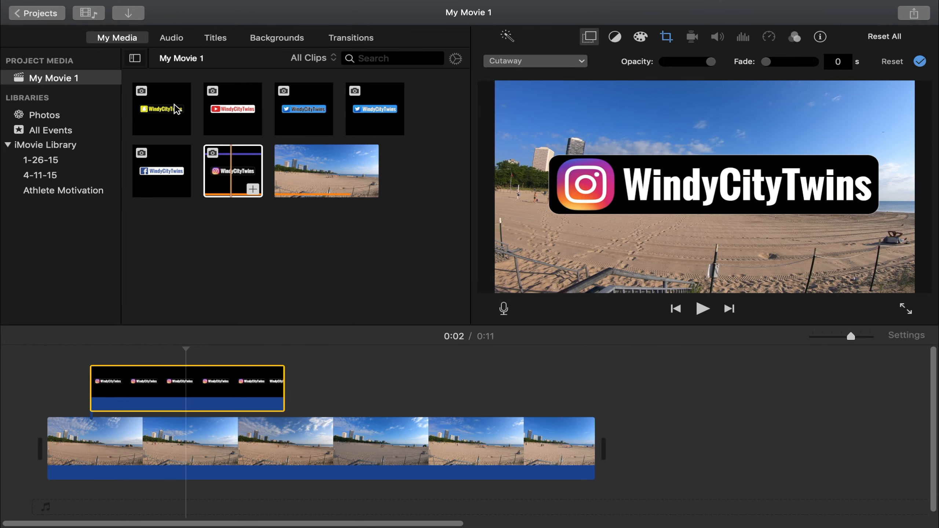
drag(177, 109, 377, 364)
drag(428, 386, 92, 405)
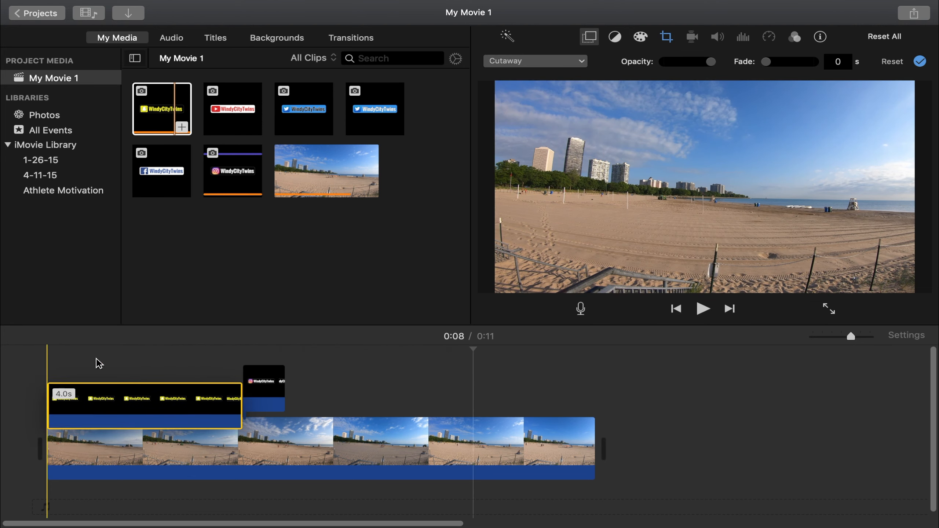
drag(99, 364, 408, 384)
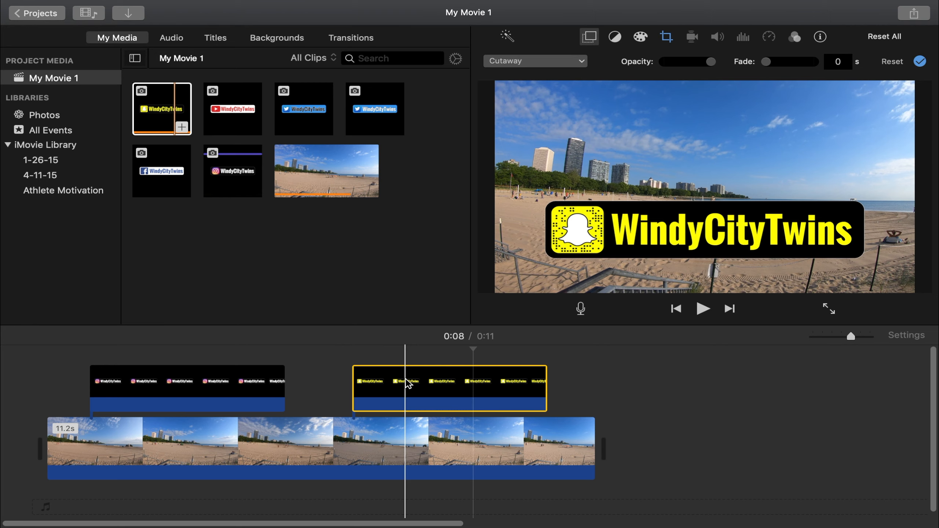
key(Delete)
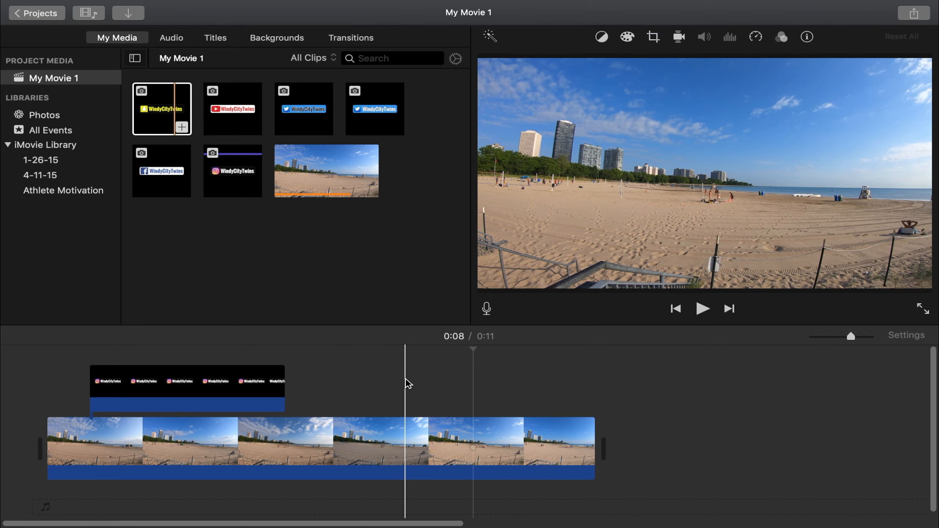
Step: Change the Instagram graphic's video overlay style in the timeline to Picture in Picture
click(189, 381)
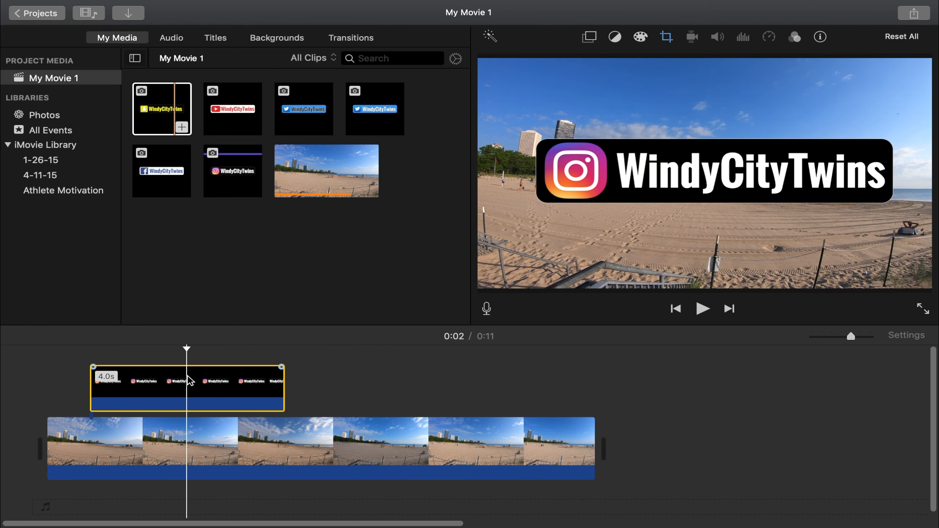
click(589, 39)
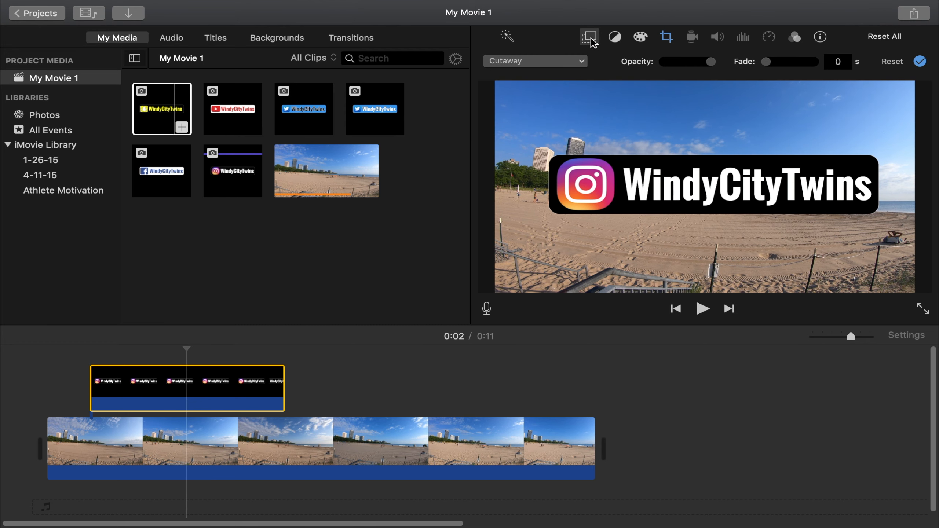
click(572, 67)
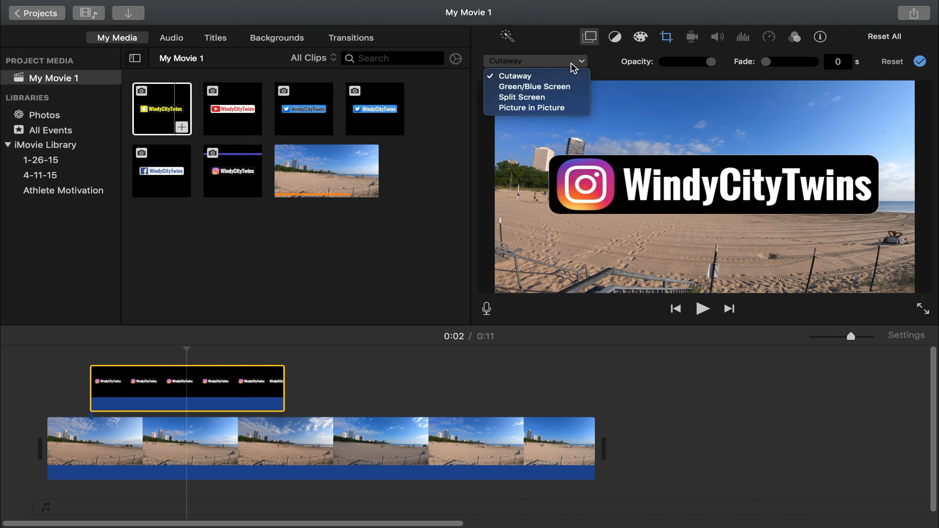
key(Escape)
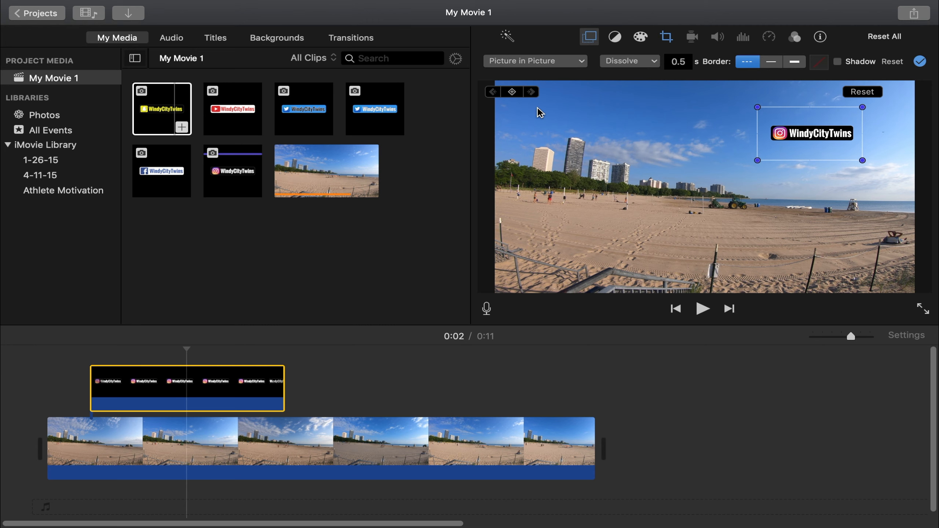
Step: Set the Instagram overlay's dissolve duration to 1 second and its crop style to Fit
click(684, 62)
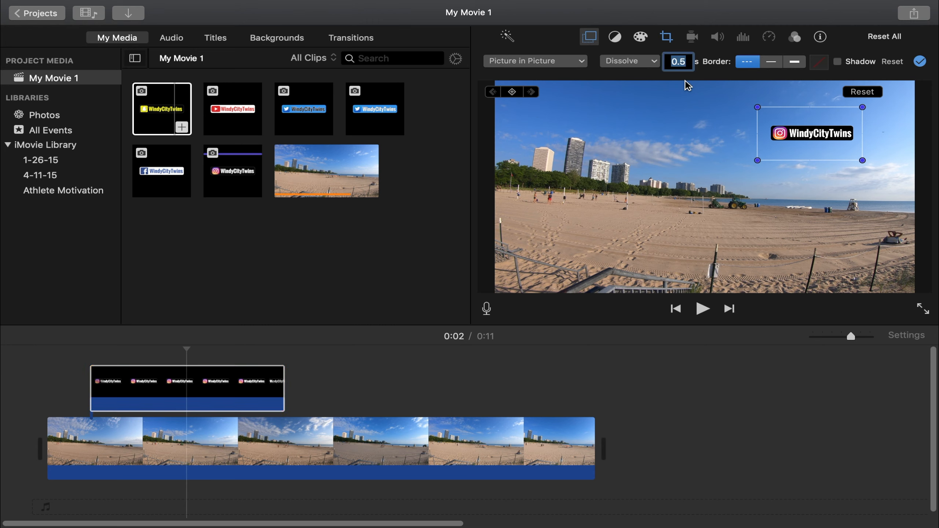
key(BackSpace)
text(1)
key(Return)
click(667, 37)
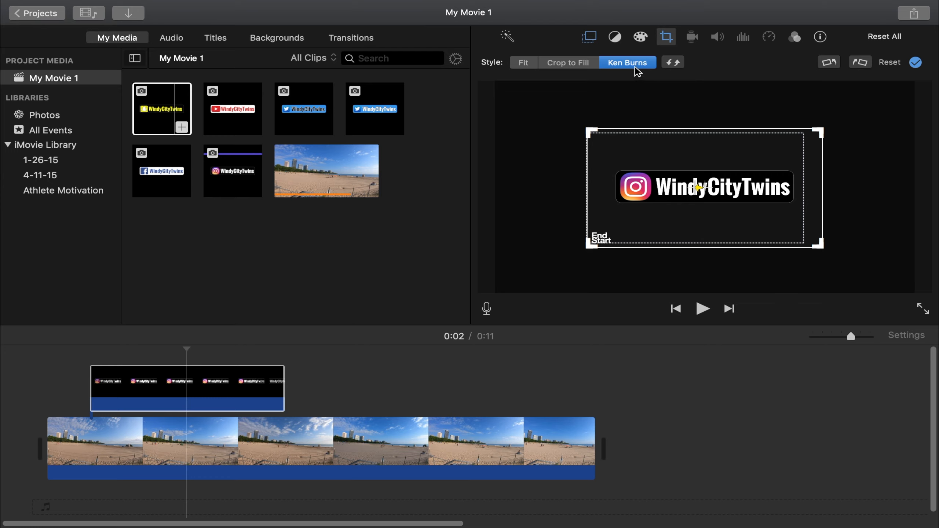
click(524, 63)
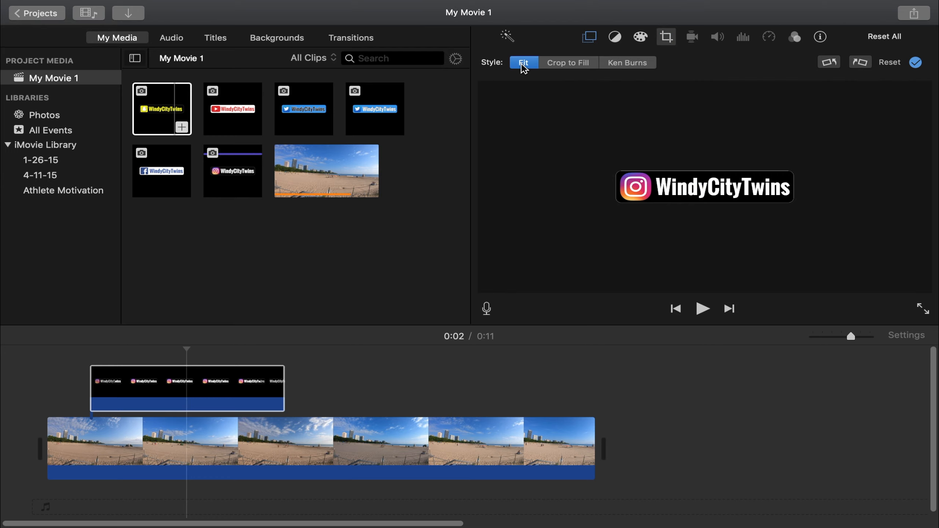
Step: Enlarge the Instagram picture-in-picture overlay and position it in the lower-left corner of the video frame
click(589, 40)
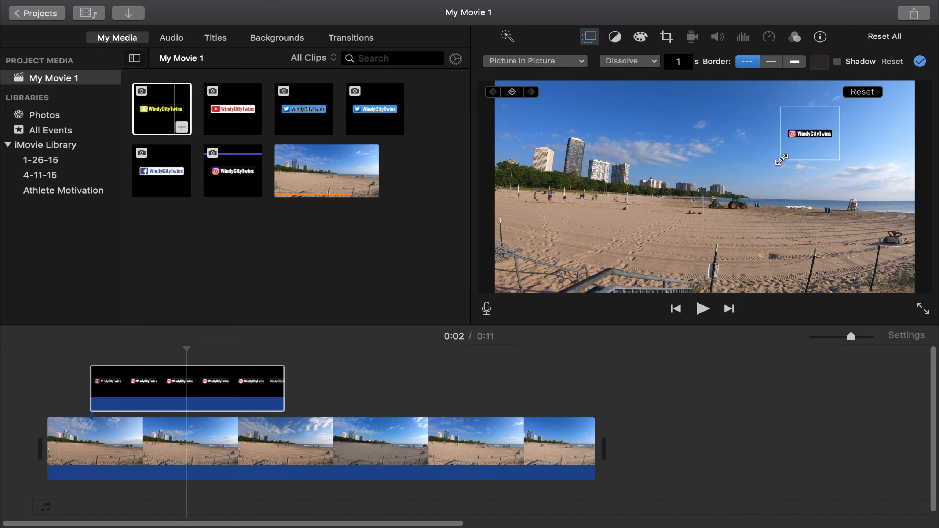
drag(781, 160, 614, 293)
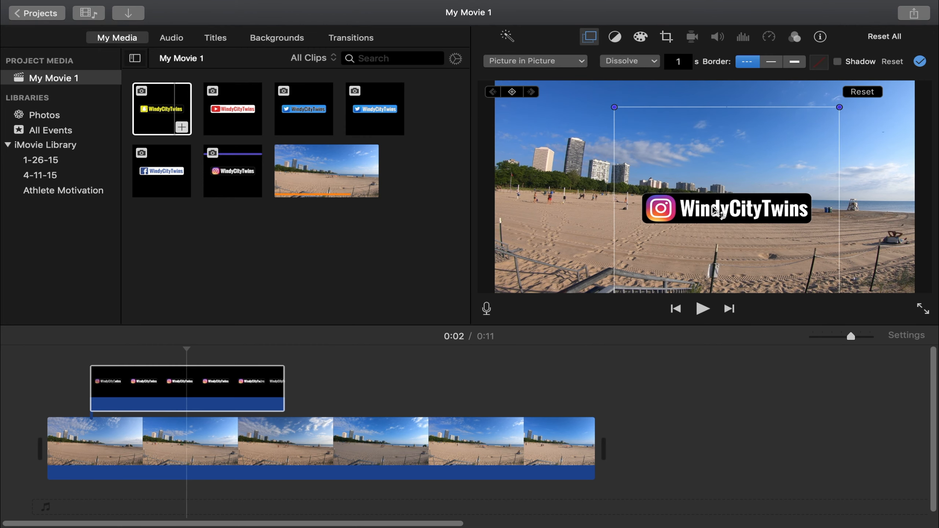
drag(716, 210, 570, 270)
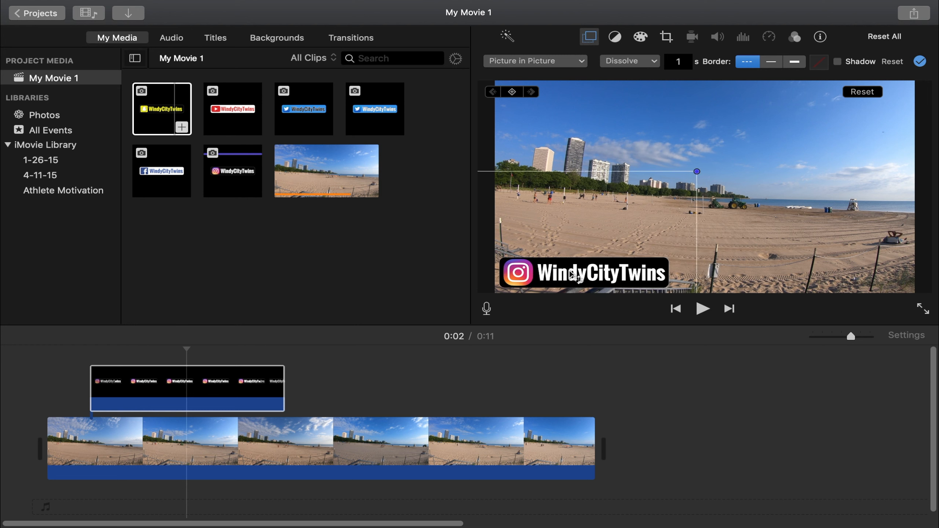
Step: Extend the end of the Instagram overlay in the timeline so it lasts 7.0 seconds
click(329, 374)
click(255, 389)
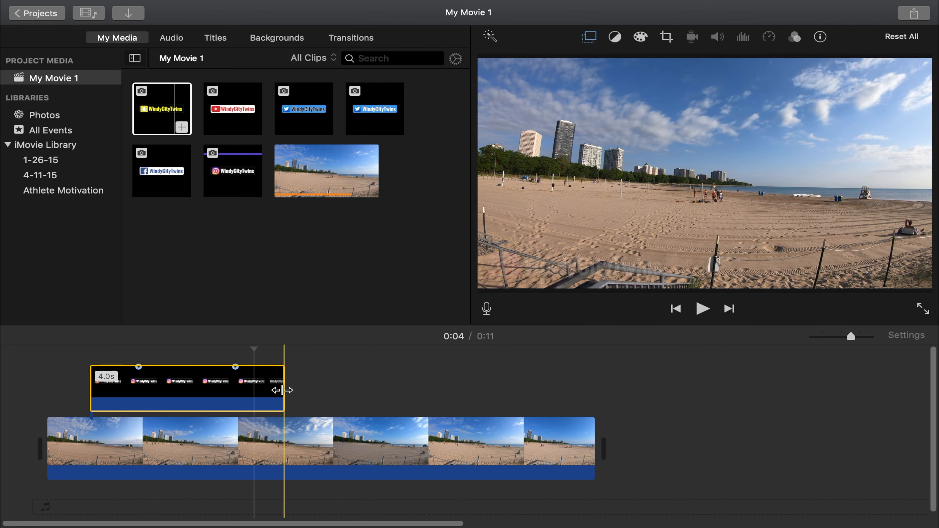
drag(284, 390, 427, 395)
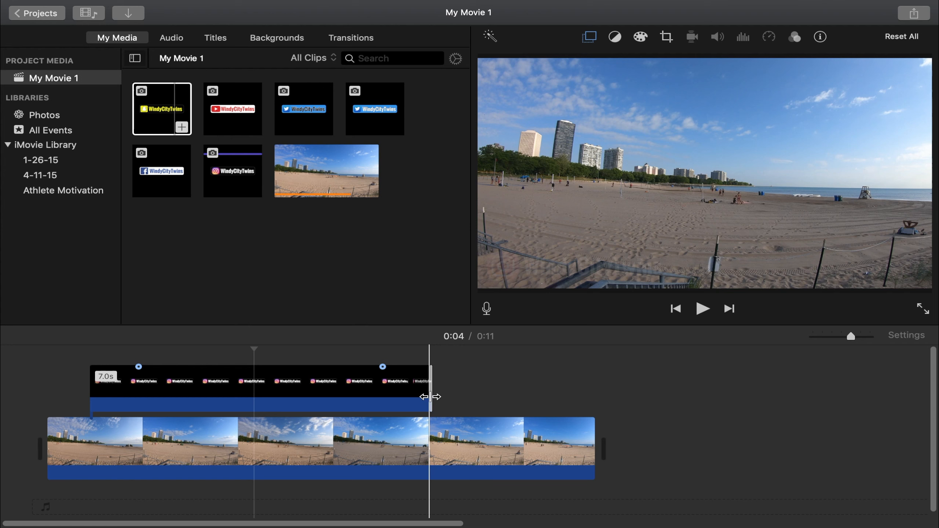
Step: Add the Snapchat WindyCityTwins graphic above the beach clip at about 0:08, after the Instagram overlay
click(459, 391)
click(185, 117)
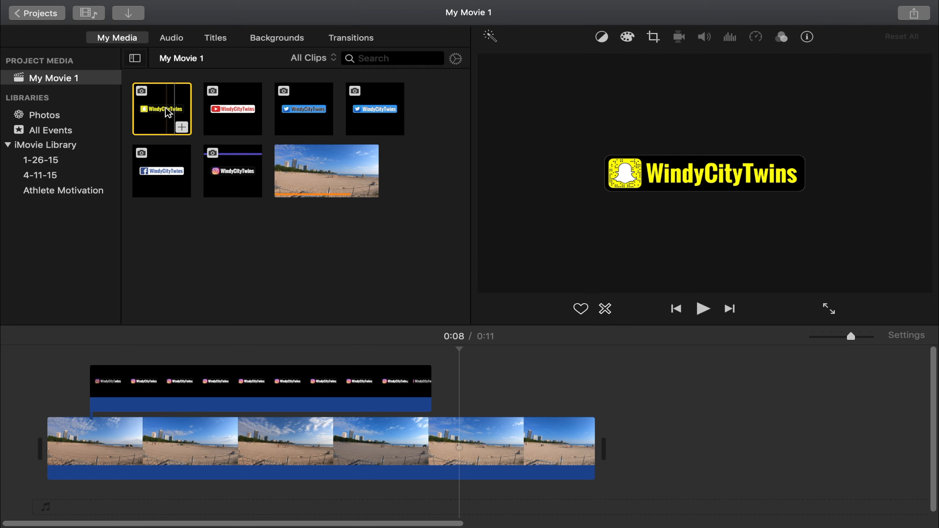
drag(185, 117, 461, 379)
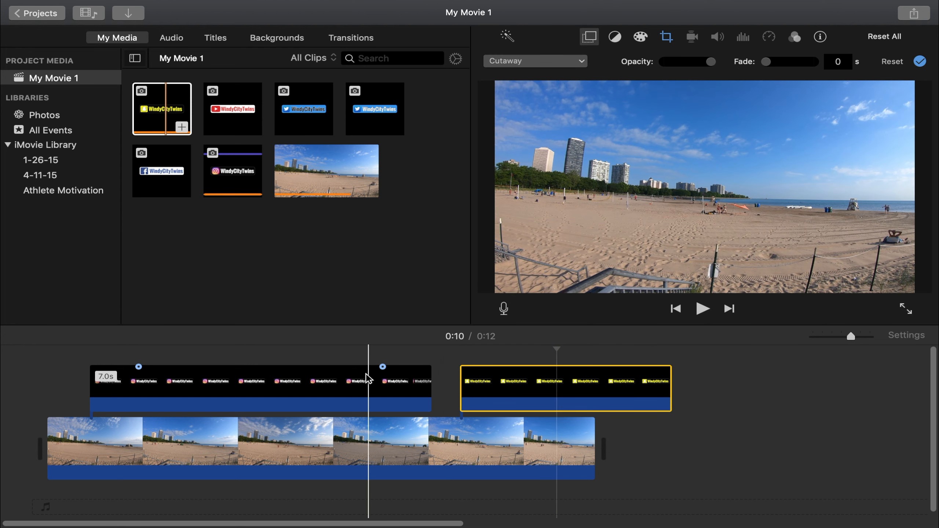
Step: Copy the Instagram overlay and paste all of its adjustments onto the Snapchat overlay
click(349, 385)
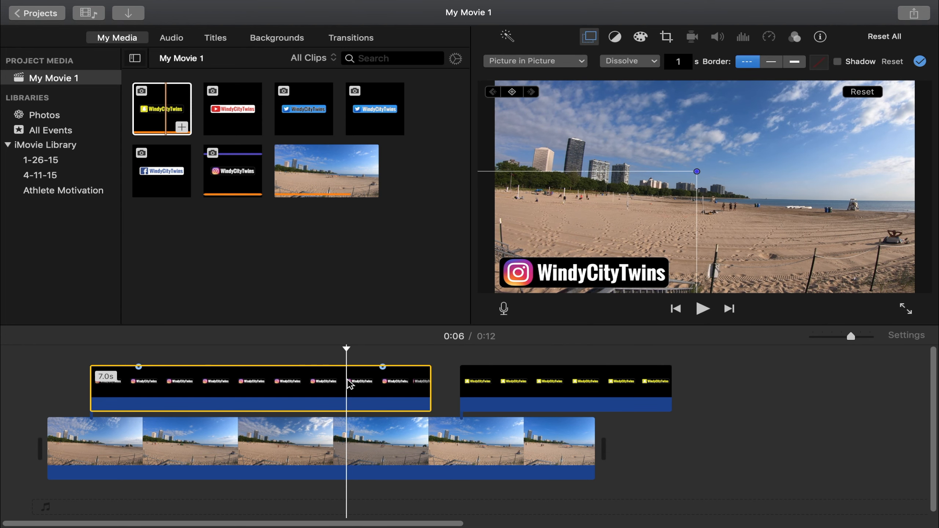
mouse_move(166, 3)
click(126, 7)
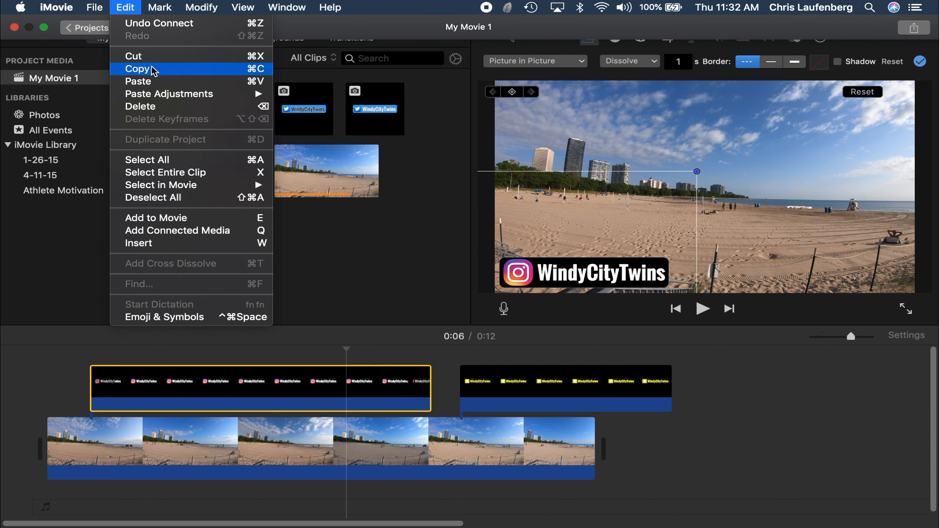
click(169, 69)
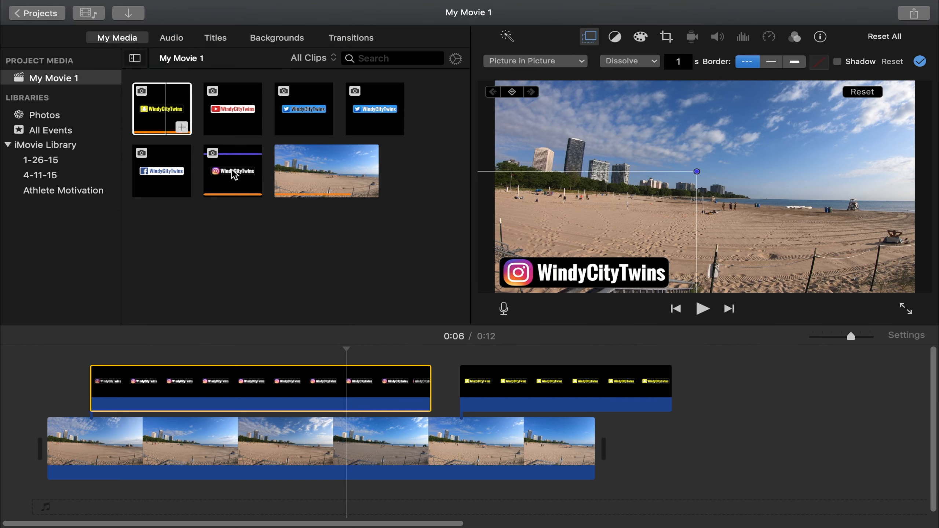
click(502, 379)
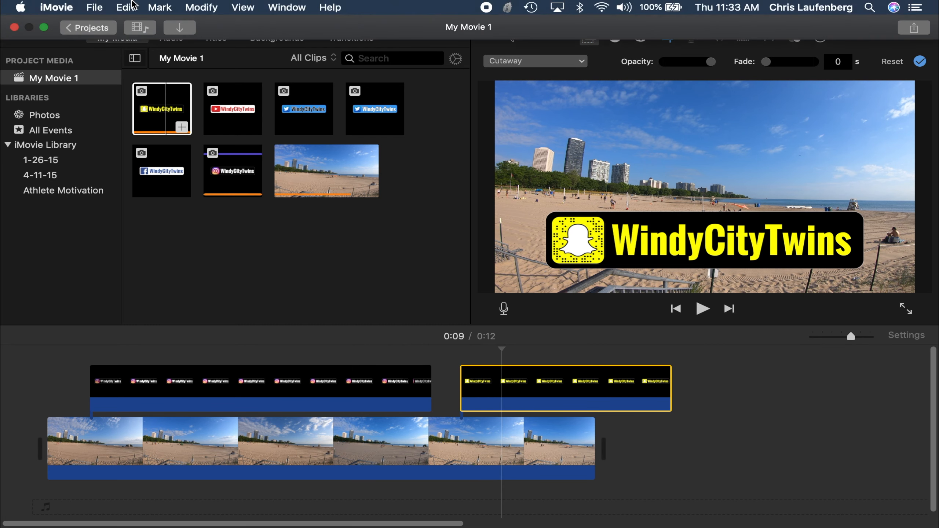
click(128, 6)
mouse_move(168, 95)
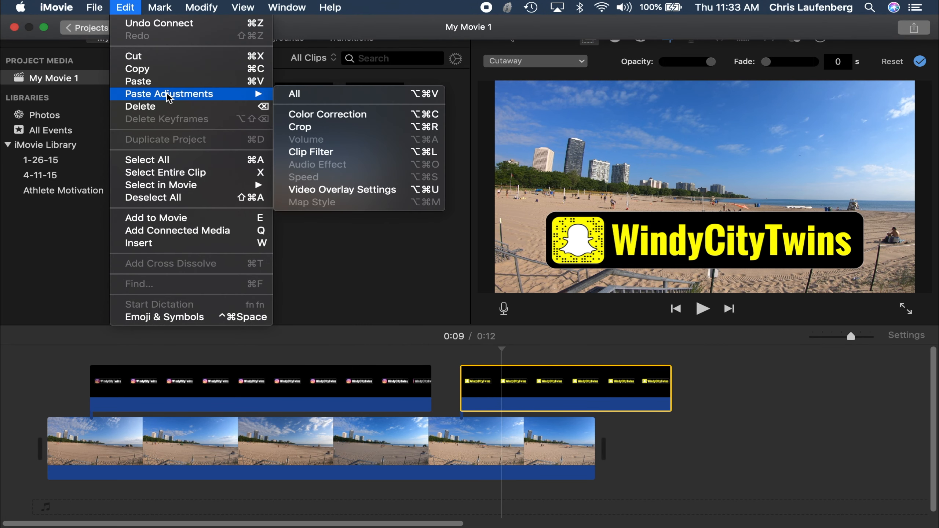
click(295, 95)
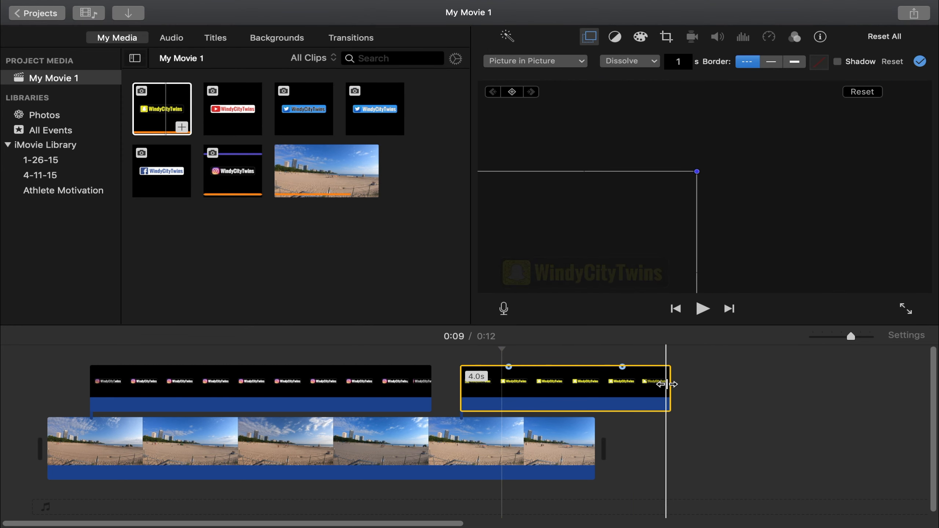
Step: Extend the Snapchat overlay to 7.0 seconds and reposition it in the lower-right corner of the video frame
drag(670, 384, 815, 383)
click(749, 386)
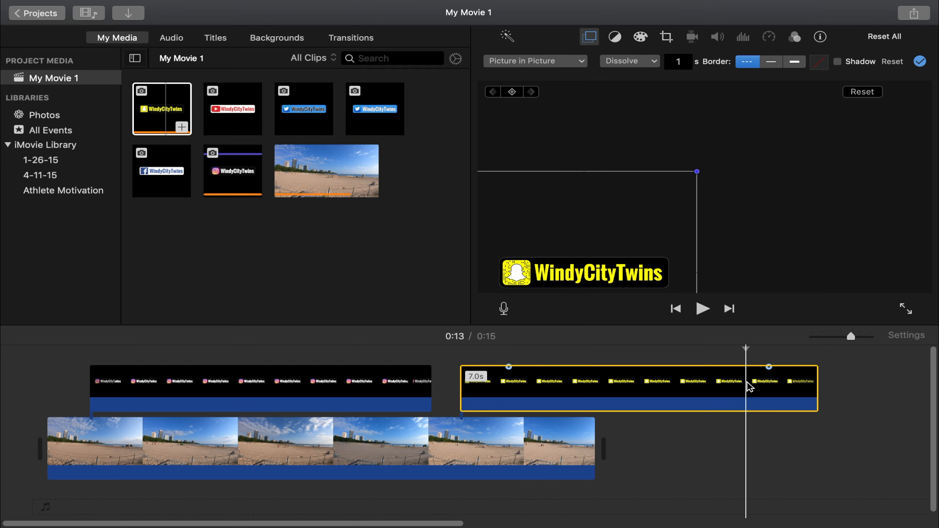
drag(598, 274, 834, 274)
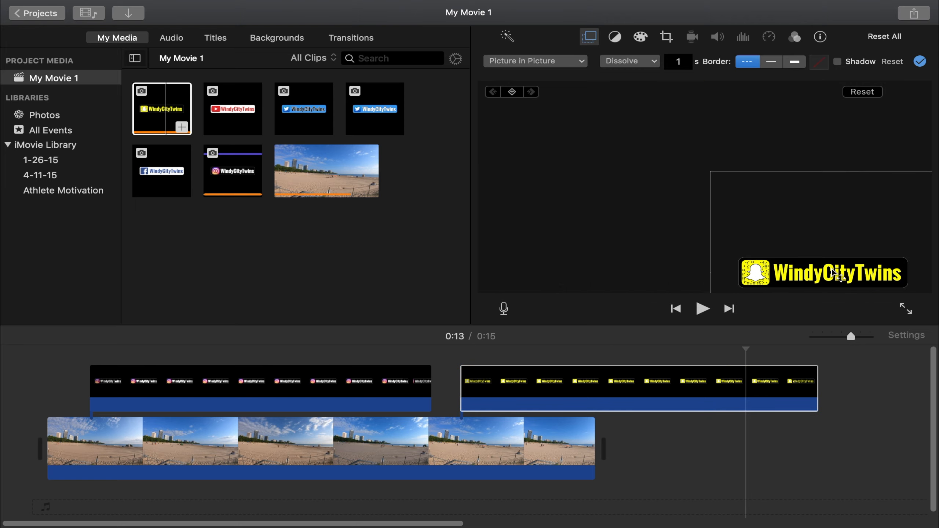
Step: Cut the Snapchat overlay from the timeline, leaving only the Instagram overlay above the beach clip
click(517, 354)
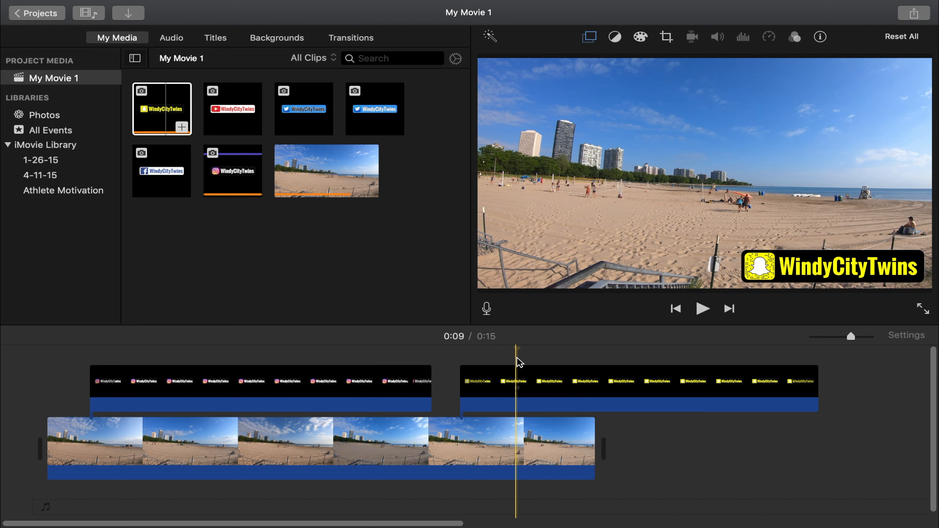
click(518, 377)
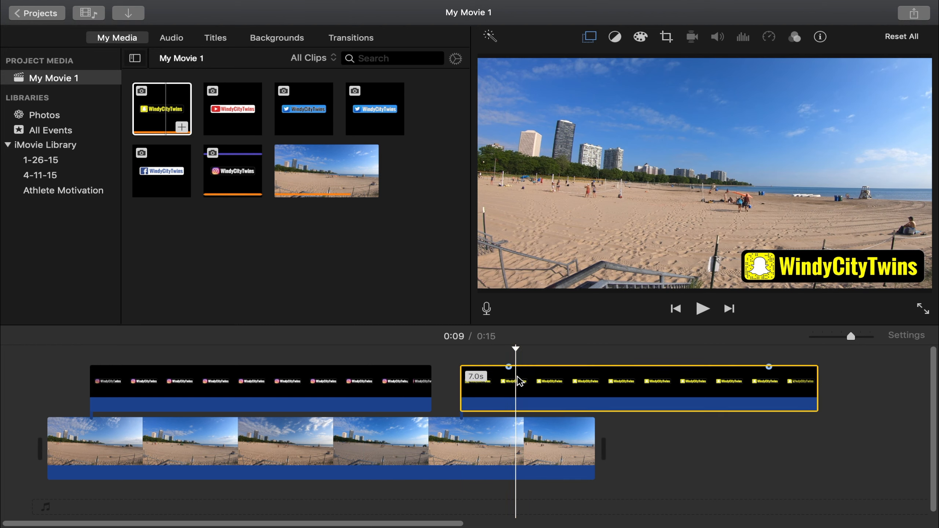
mouse_move(163, 2)
click(125, 7)
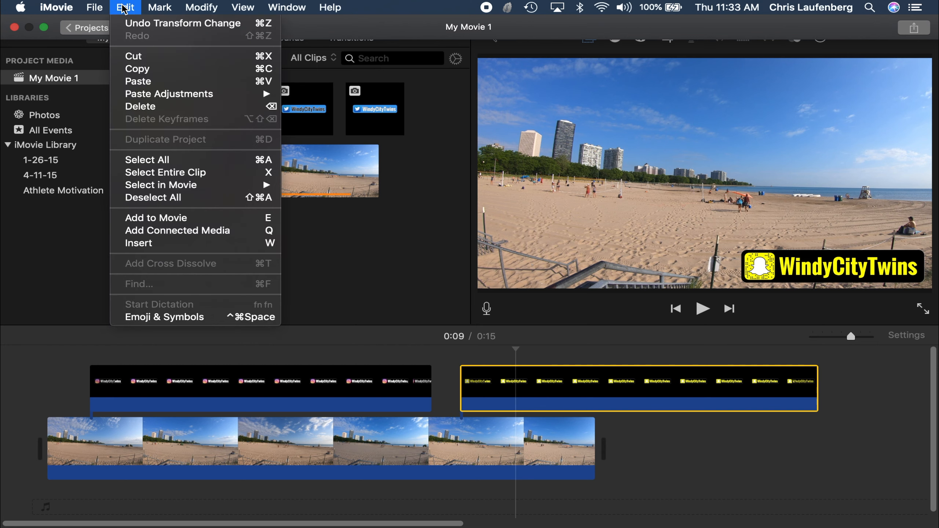
click(146, 56)
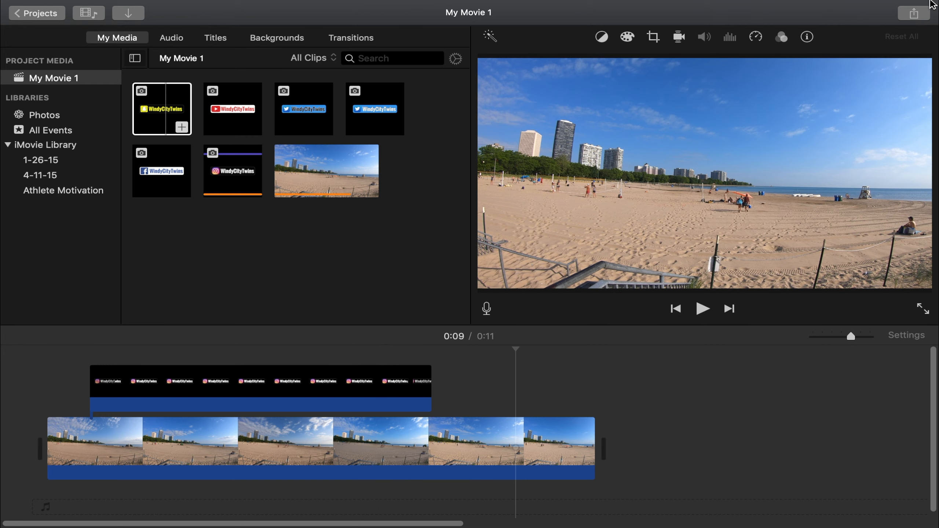
Step: Begin exporting the movie as a file and set its description to "Test Editing Overlays In iMovie"
click(914, 29)
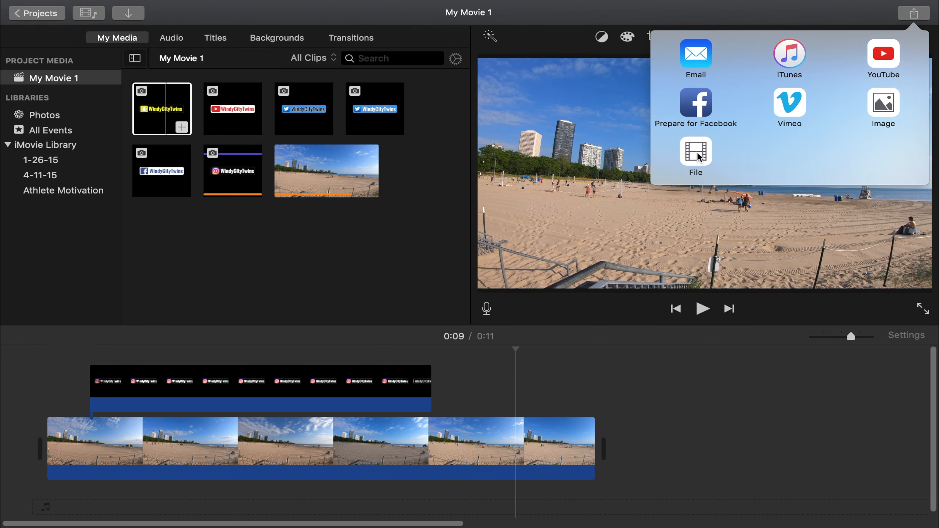
click(697, 152)
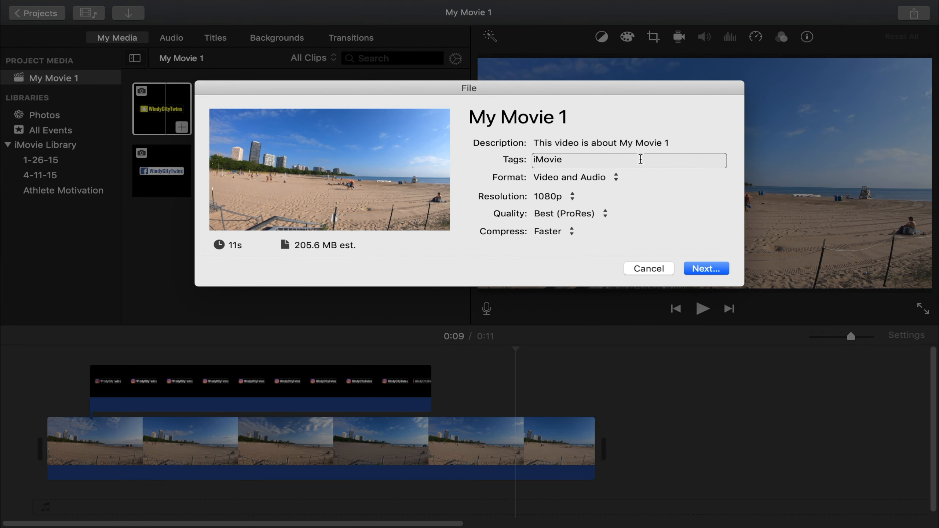
triple_click(625, 143)
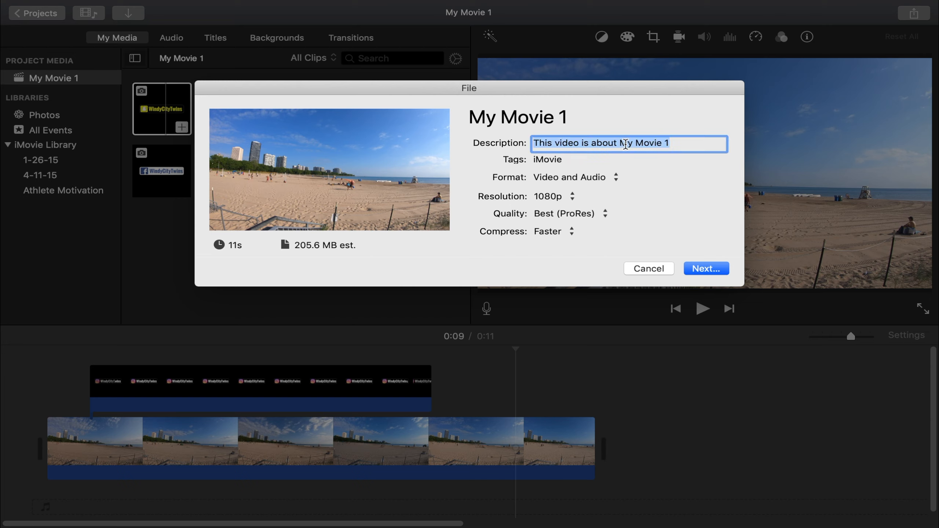
text(Test Editing Overla)
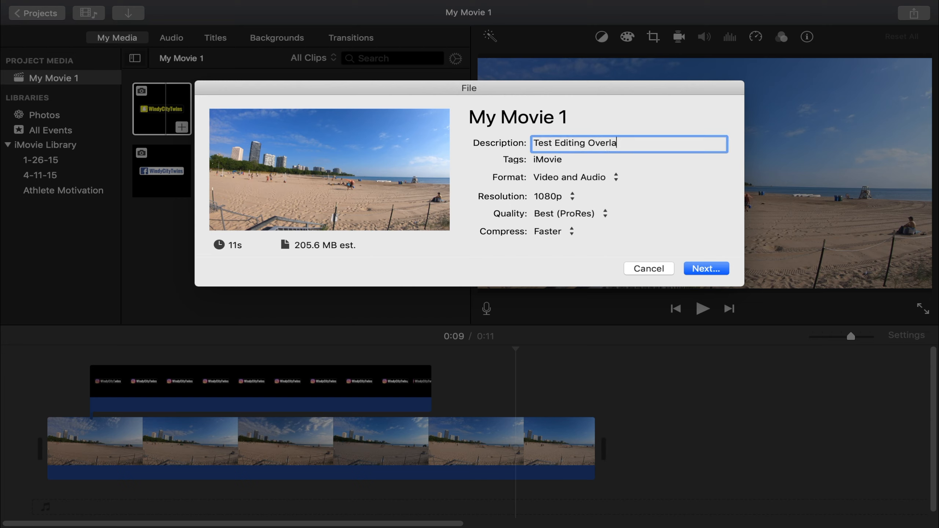
text(ys In iMovie)
Step: Choose Best (ProRes) as the export quality and Better Quality as the compression
click(584, 214)
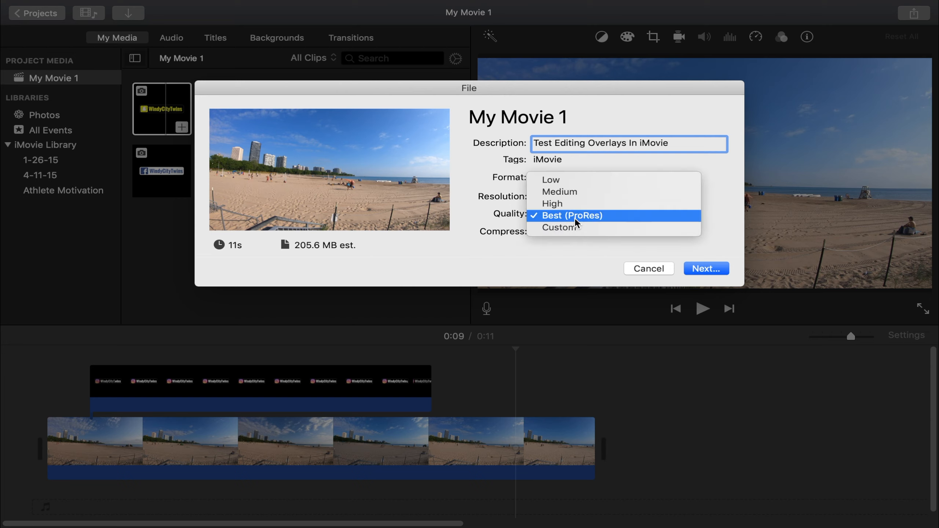
click(574, 218)
click(566, 232)
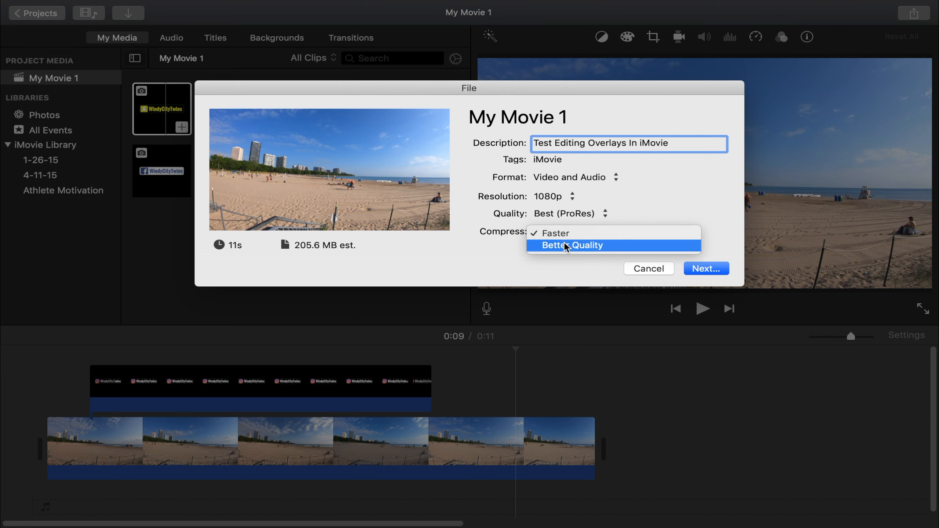
click(563, 242)
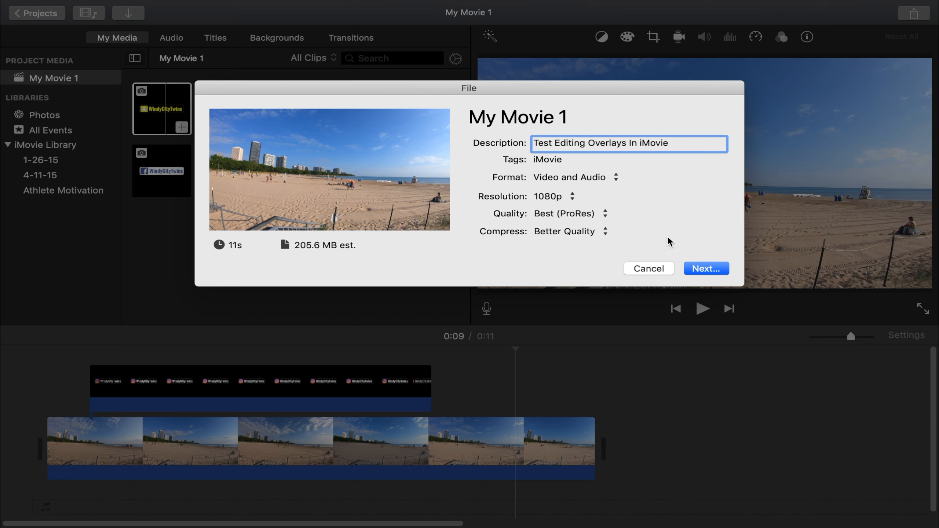
Step: Save the exported movie as "Test iMovie Editing Overlays" on the LaCie drive
click(701, 267)
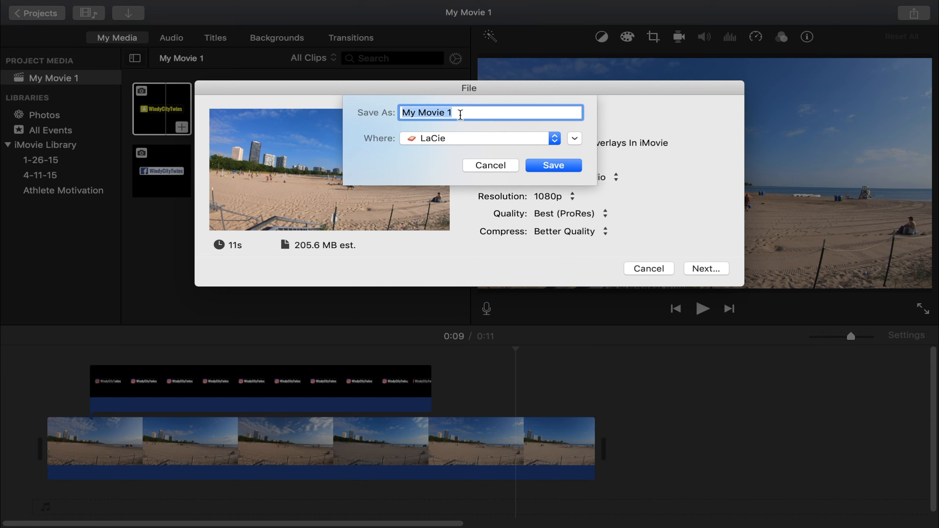
text(Test iM)
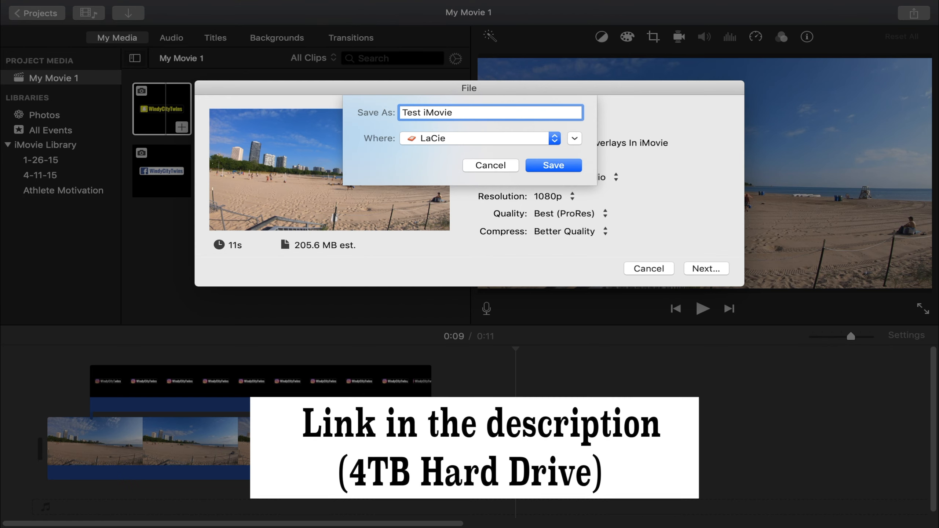
text(ovie Editing Overlays)
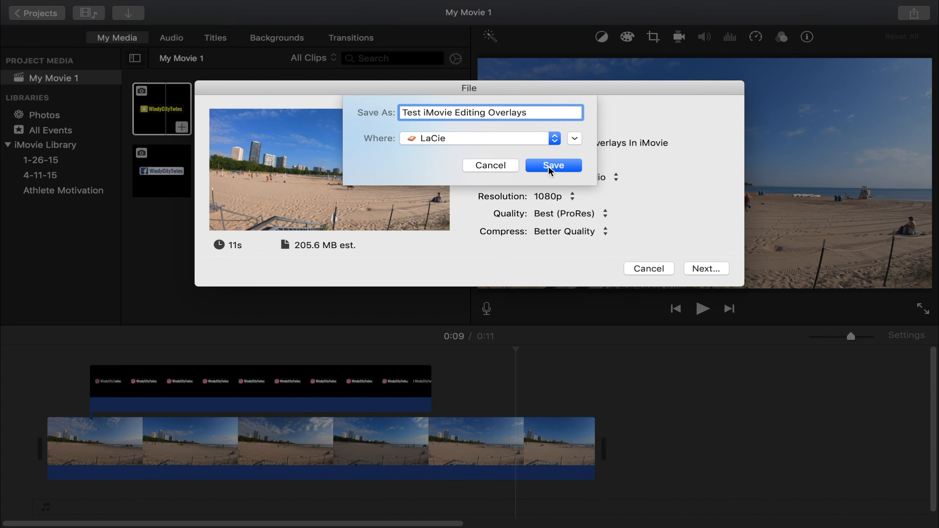
click(548, 166)
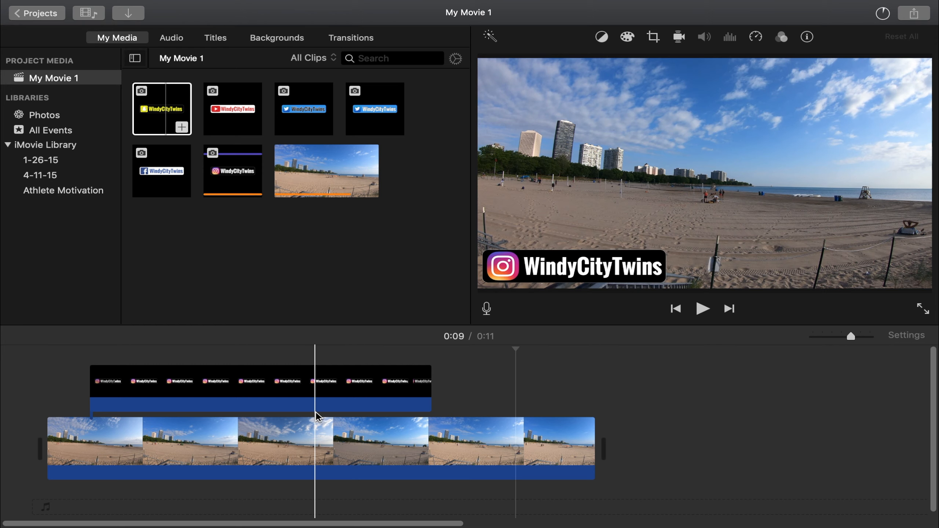
Step: Clear the beach clip and its overlay from the timeline, and import the Test iMovie Editing Overlays movie from the LaCie drive into Project Media
click(326, 422)
key(Delete)
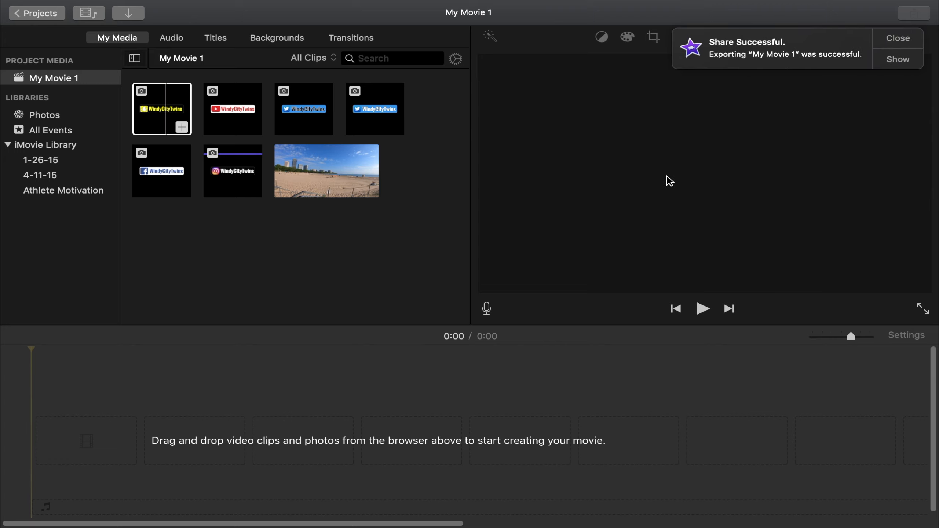
mouse_move(185, 5)
click(93, 6)
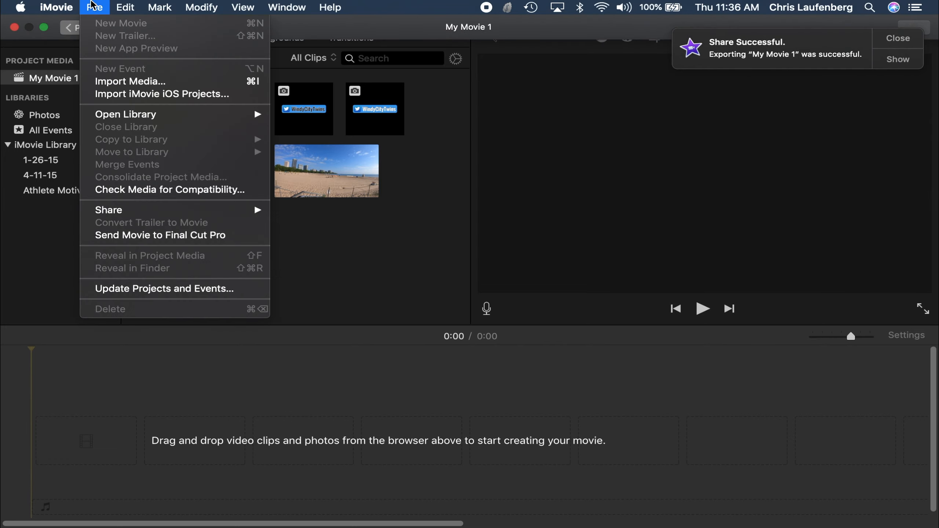
click(121, 81)
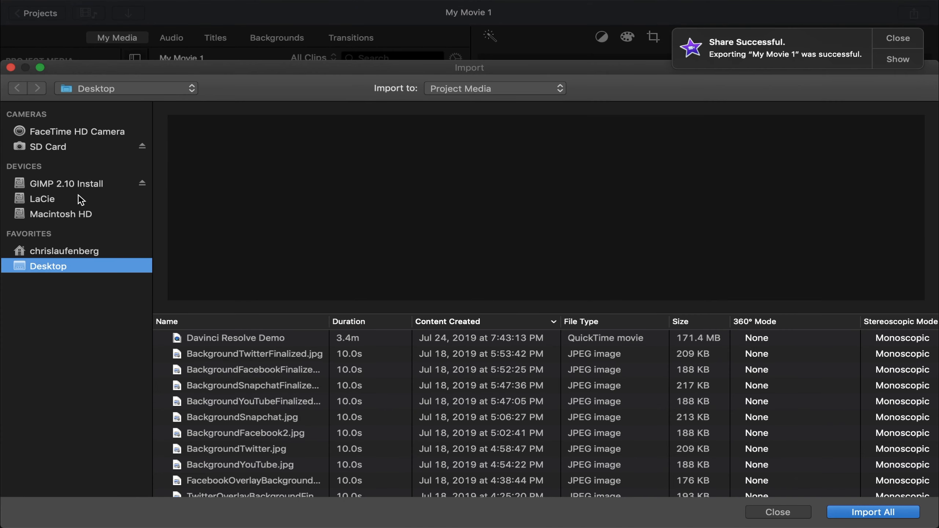
click(79, 197)
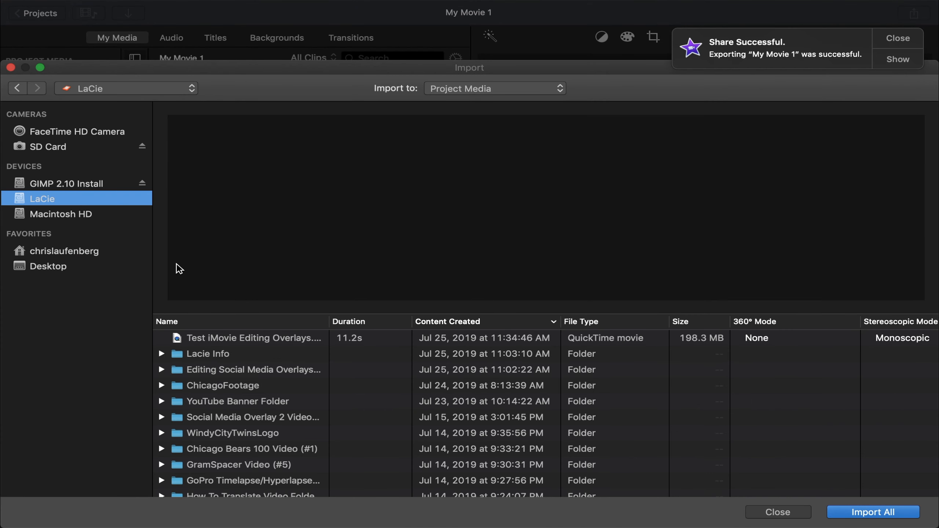
click(217, 337)
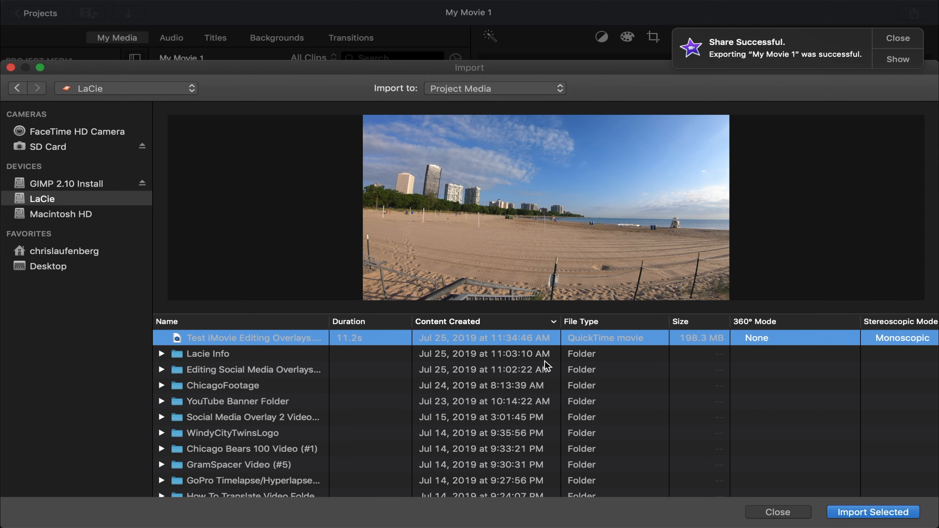
click(856, 513)
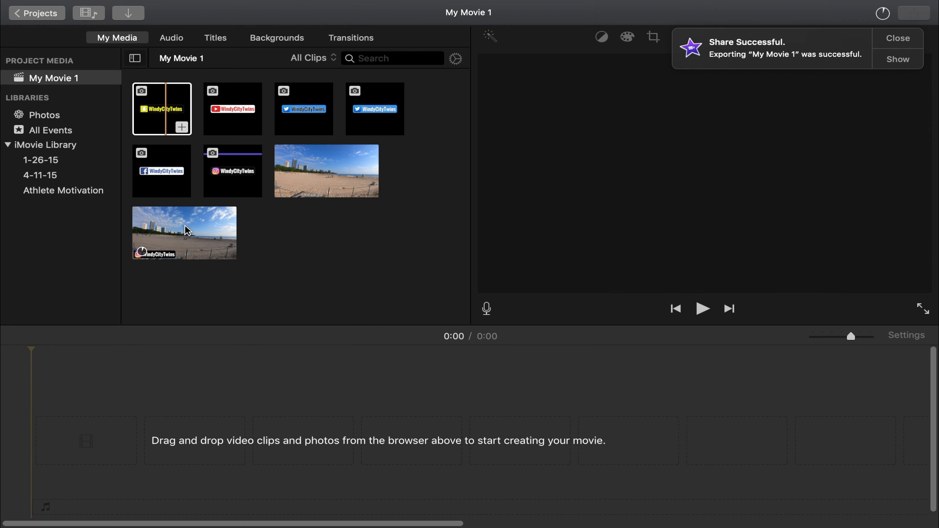
Step: Add the imported movie with the Instagram overlay to the timeline and paste the cut Snapchat overlay above it
click(185, 225)
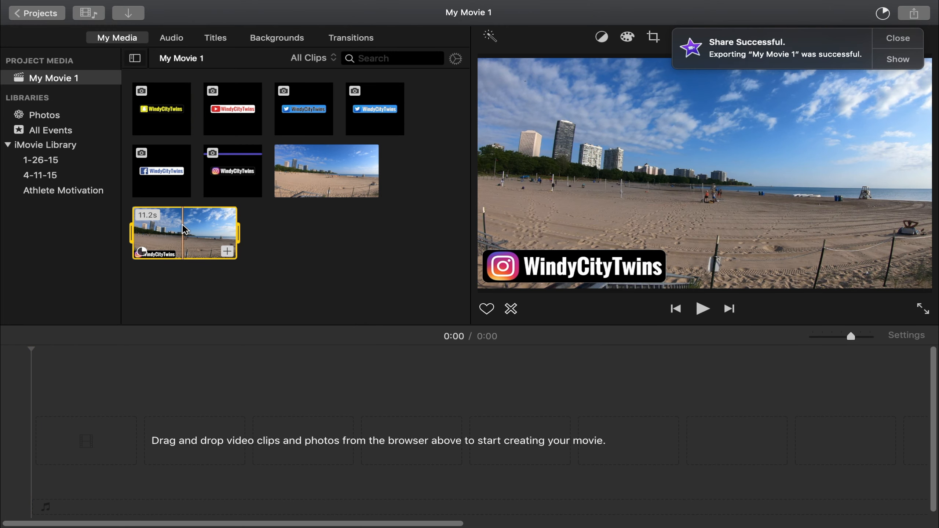
drag(183, 227, 70, 429)
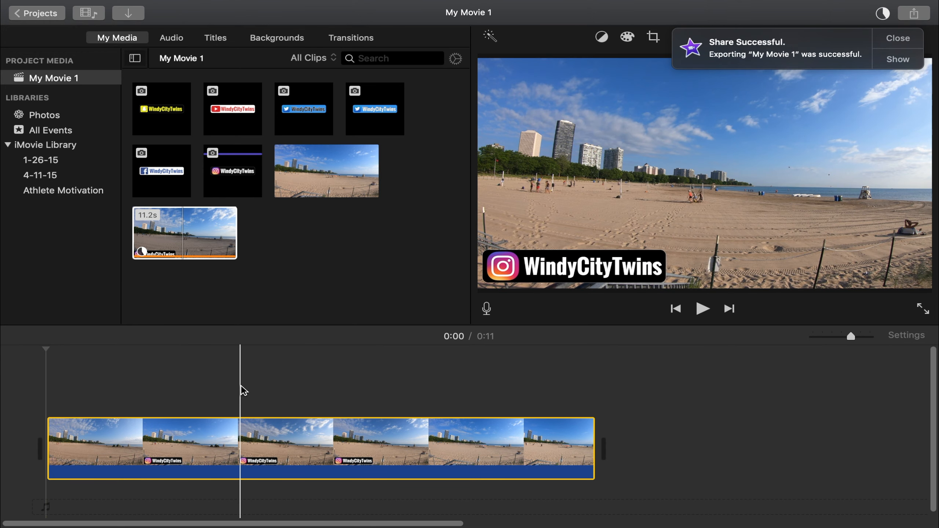
click(258, 375)
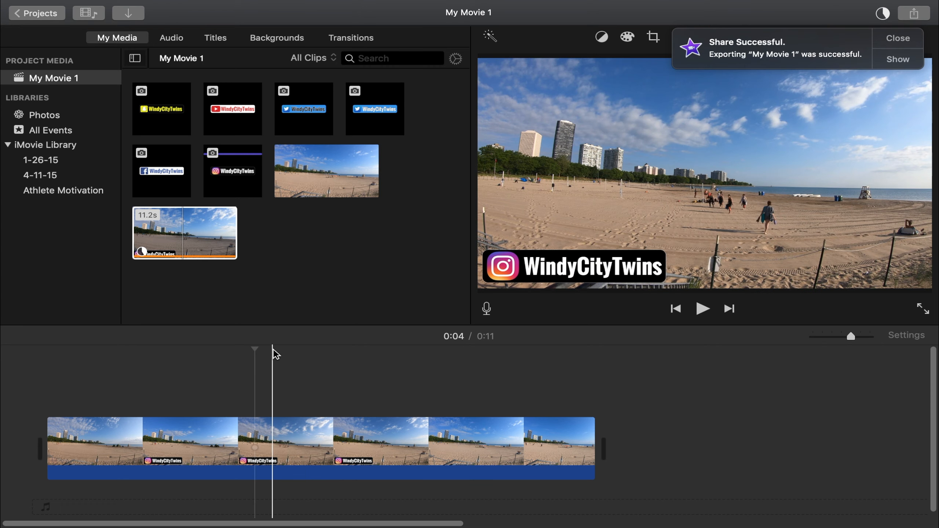
key(super+v)
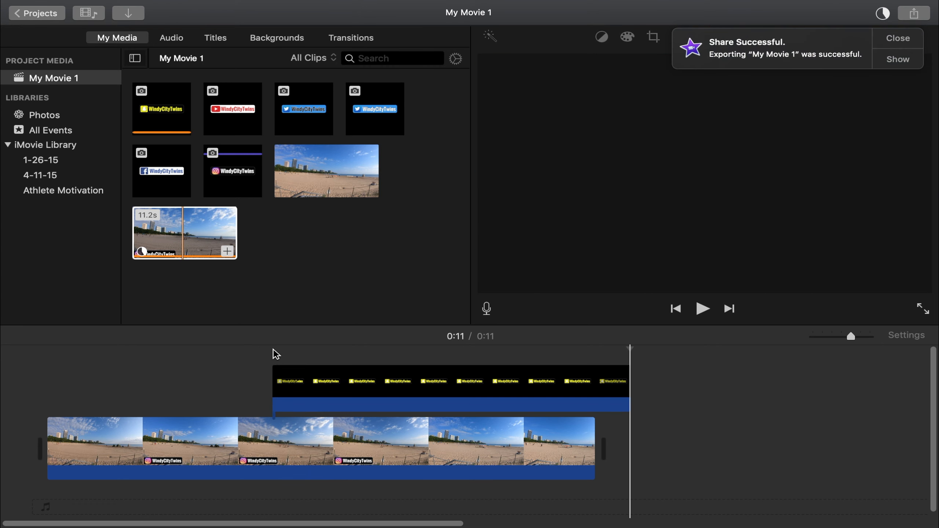
Step: Move the Snapchat overlay to start at about 0:01, in line with the baked-in Instagram overlay, and play the result
drag(349, 382, 223, 377)
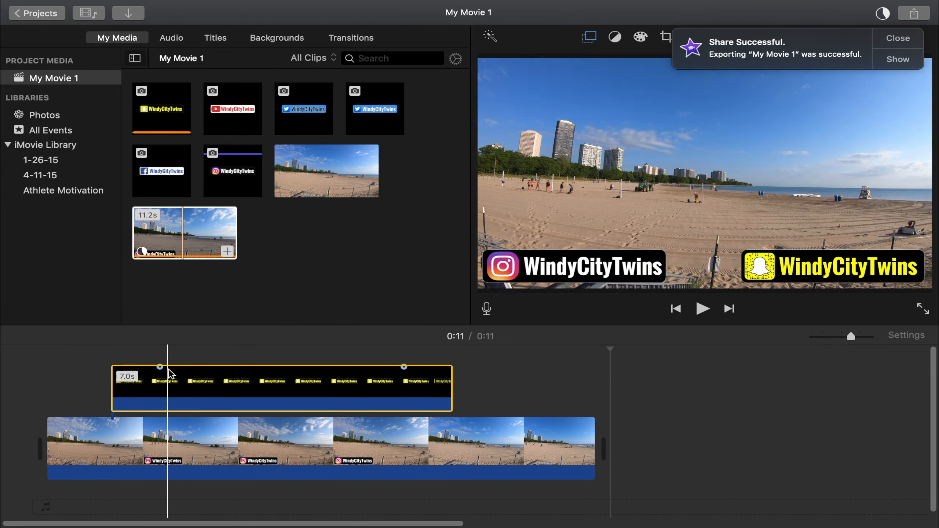
click(47, 357)
key(space)
key(space)
drag(178, 381, 168, 382)
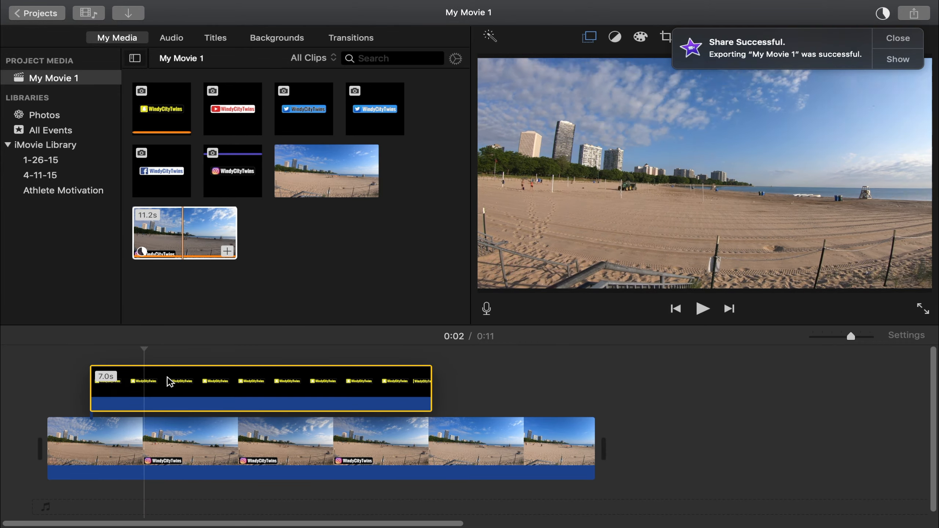
click(82, 353)
key(space)
click(91, 367)
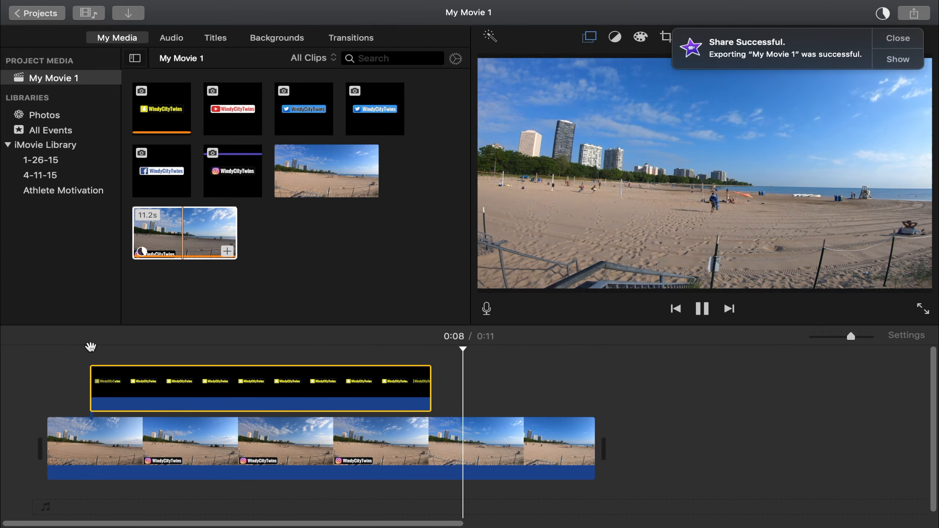
key(space)
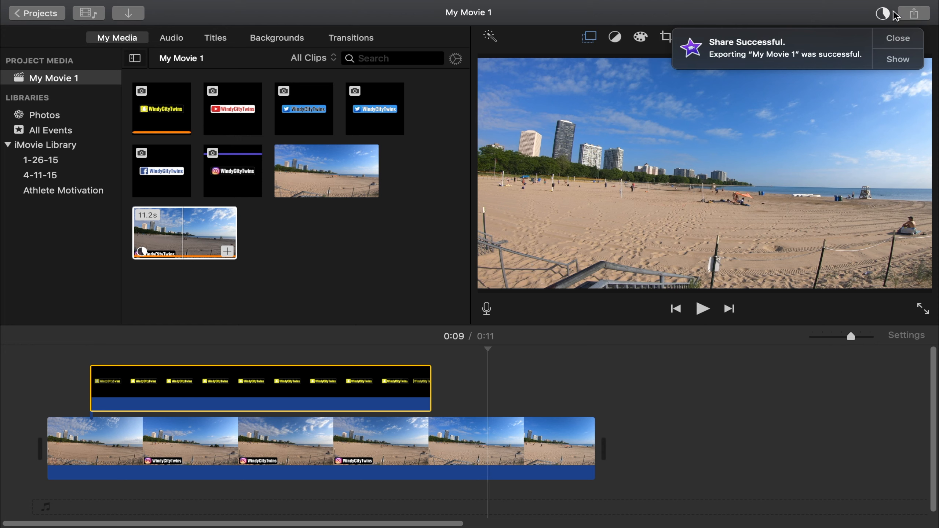
Step: Export the movie as a file named "Two Overlays on iMovie" on the LaCie drive with the default export settings
click(895, 38)
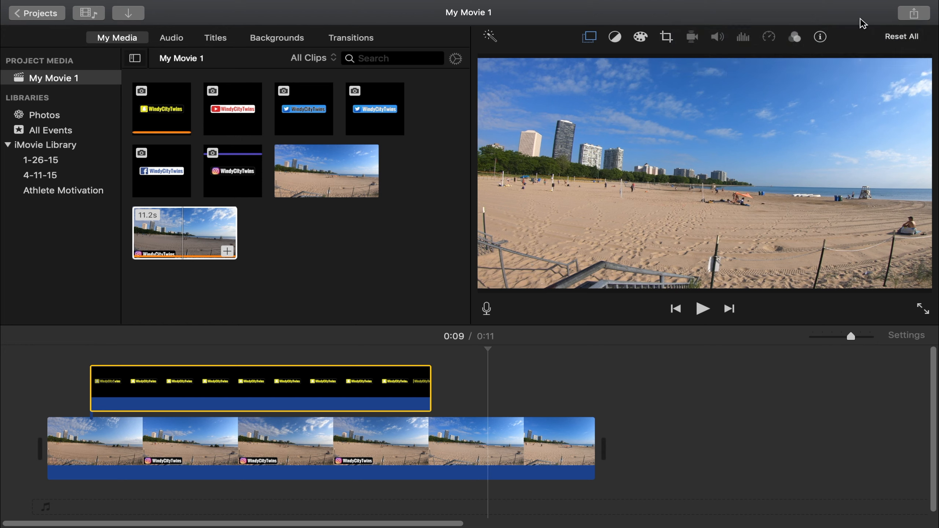
click(908, 15)
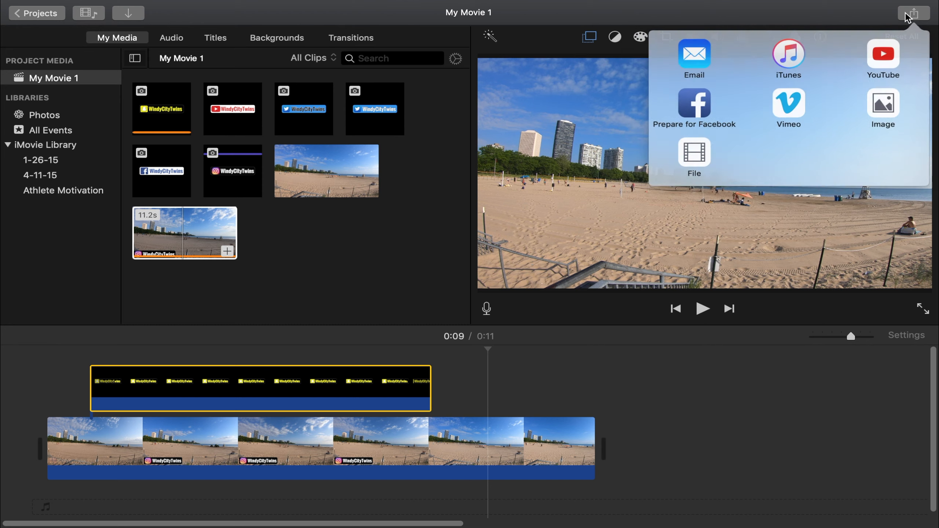
click(696, 157)
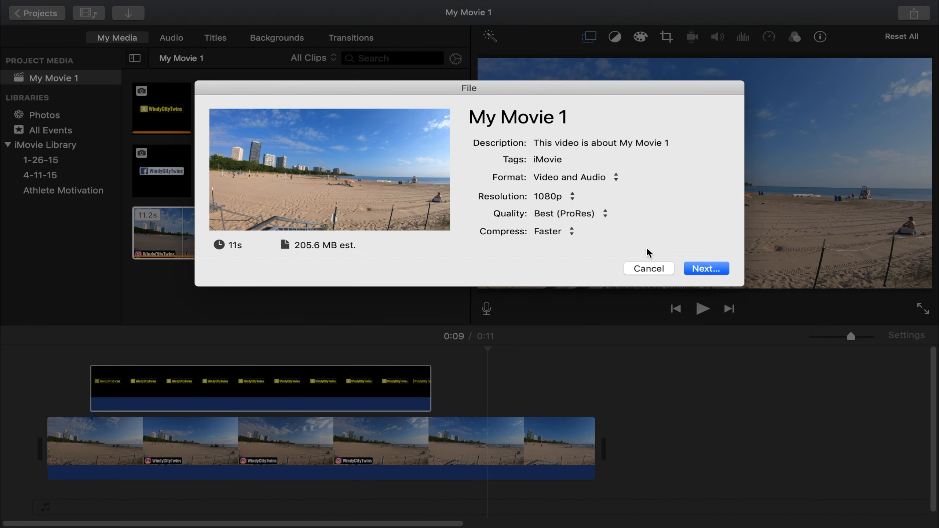
click(704, 269)
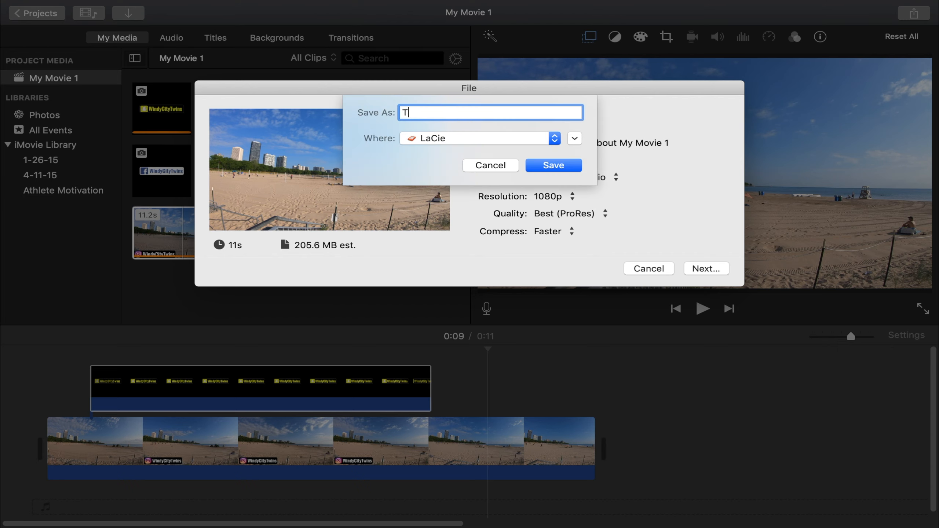
key(Return)
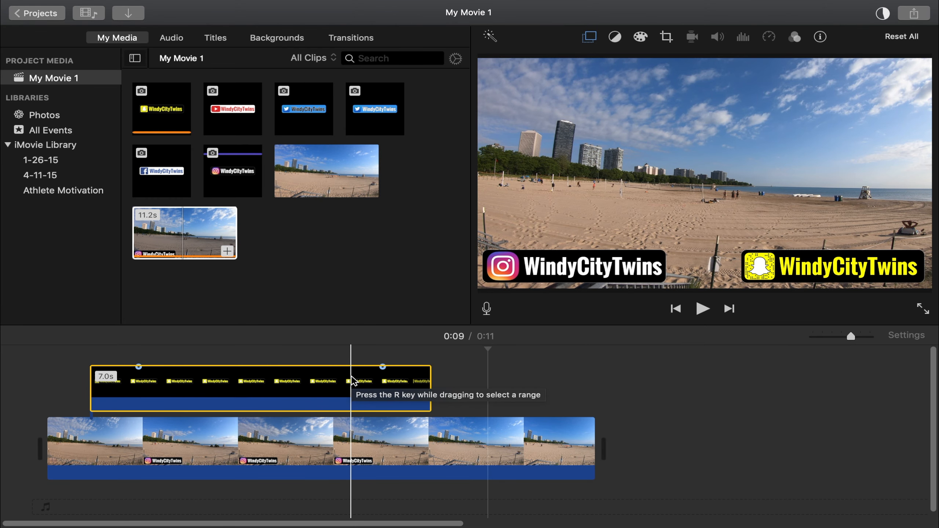
Step: Clear the timeline and import "Two Overlays on iMovie.mov" from the LaCie drive into Project Media
click(273, 438)
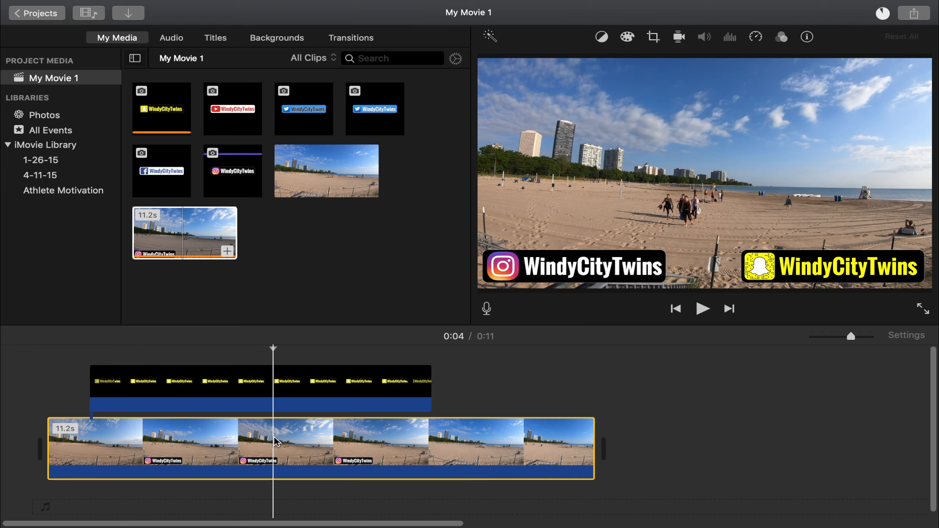
key(Delete)
click(100, 7)
click(110, 84)
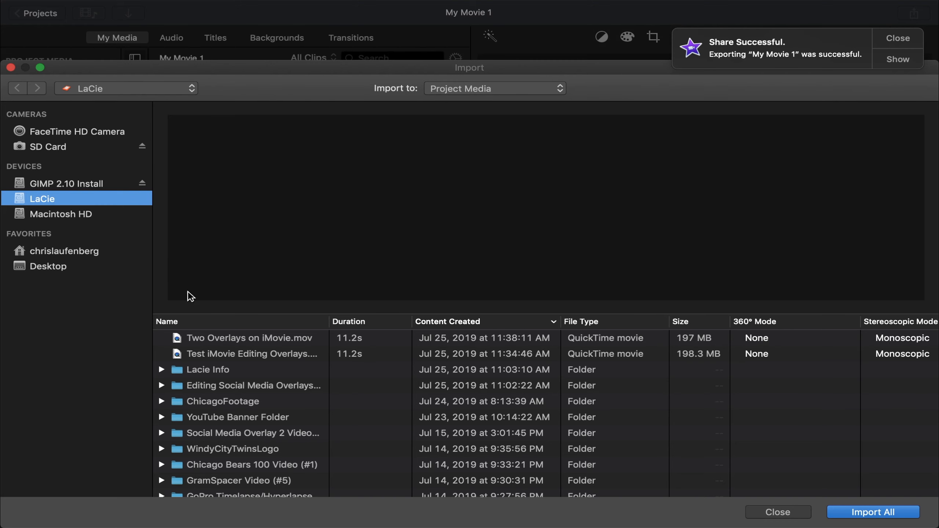
click(238, 338)
click(872, 512)
Step: Add the imported movie with both overlays to the timeline and play it from the start
drag(285, 254, 109, 426)
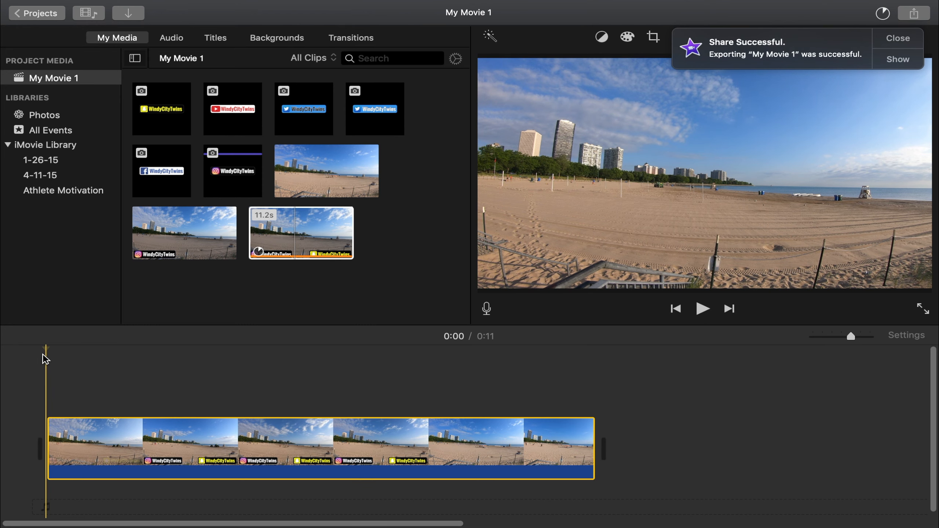
key(space)
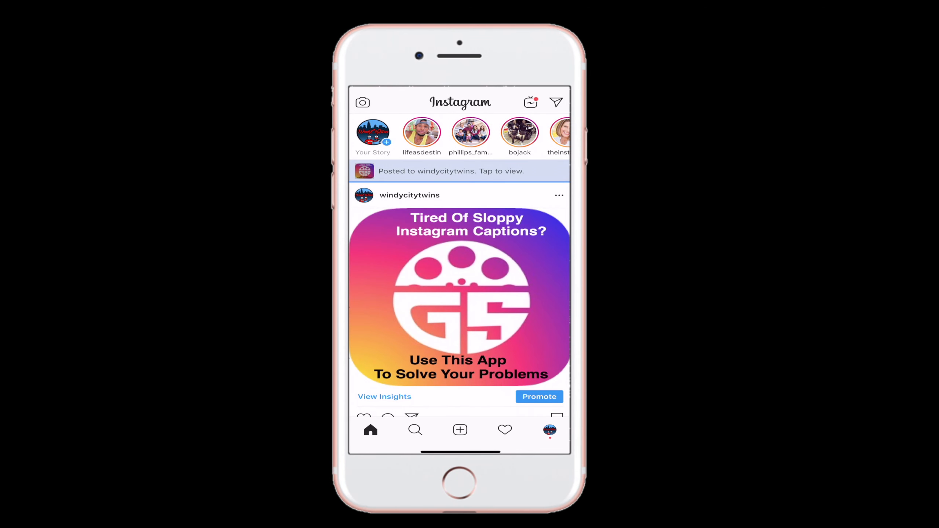
scroll(460, 265, down, 2)
click(424, 359)
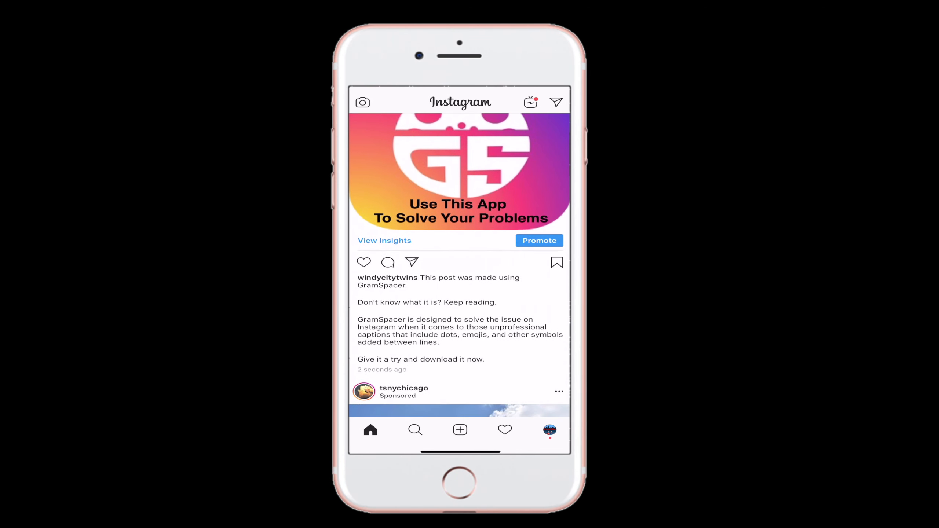
scroll(459, 264, up, 2)
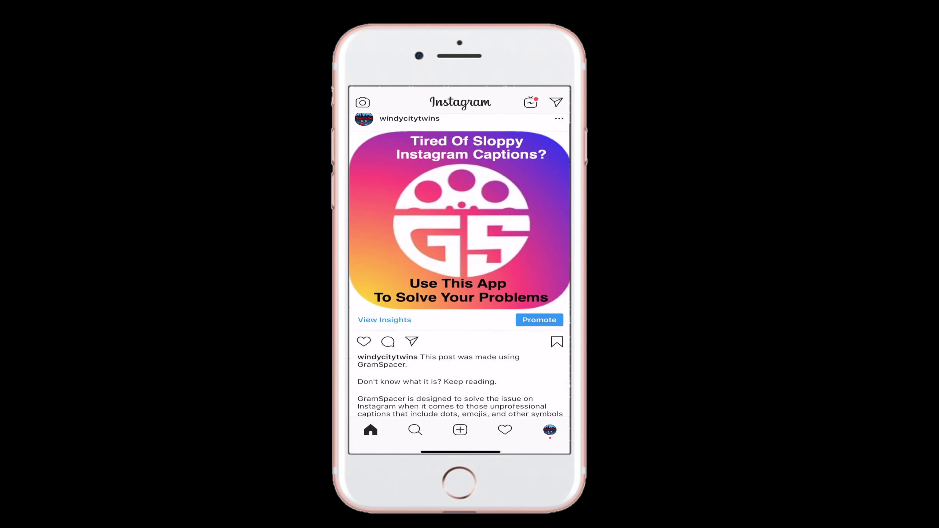
scroll(460, 265, down, 1)
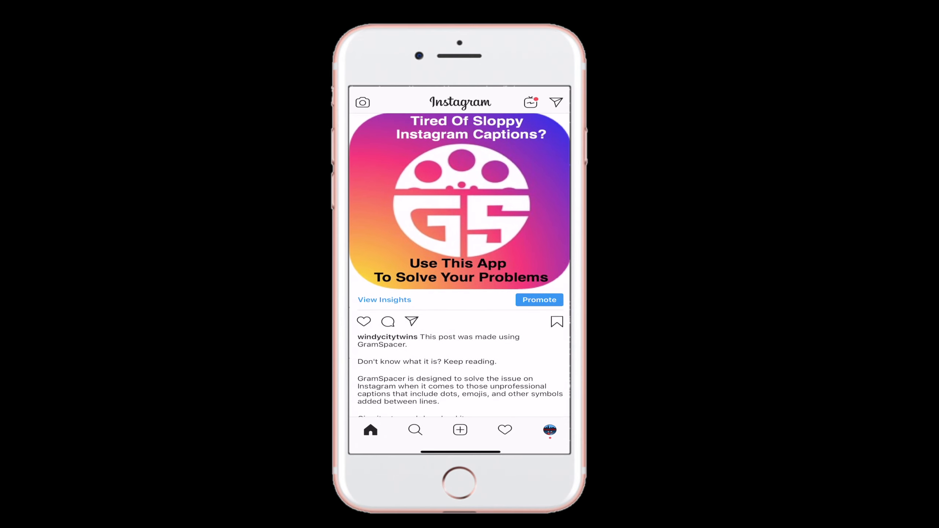